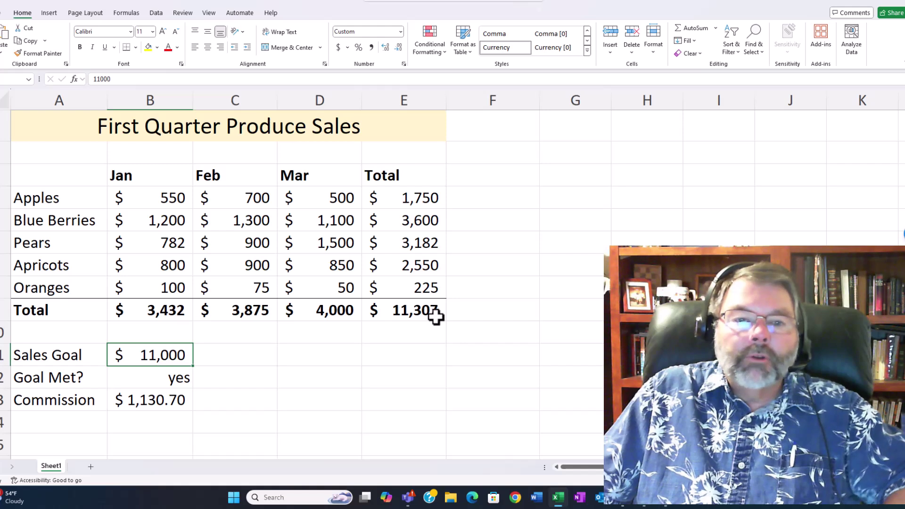
Set the Sales Goal in cell B11 to 12000
{"action": "left_click", "coordinate": [150, 349]}
{"action": "type", "text": "12000"}
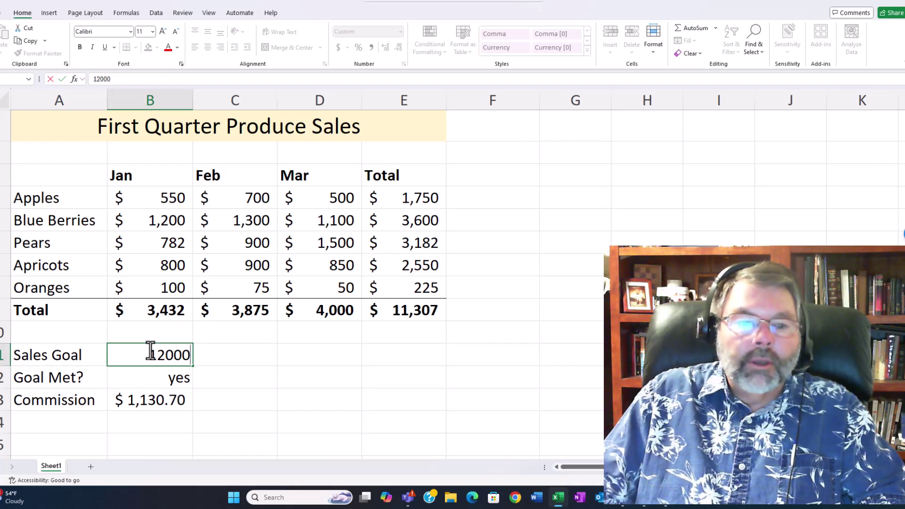
{"action": "key", "text": "Return"}
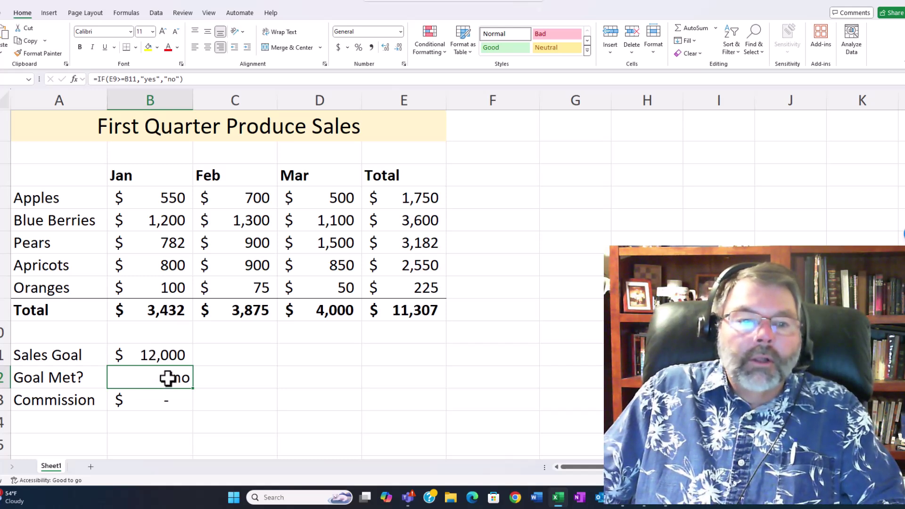
Clear the existing Goal Met? and Commission formulas from cells B12 and B13
{"action": "key", "text": "shift+Down"}
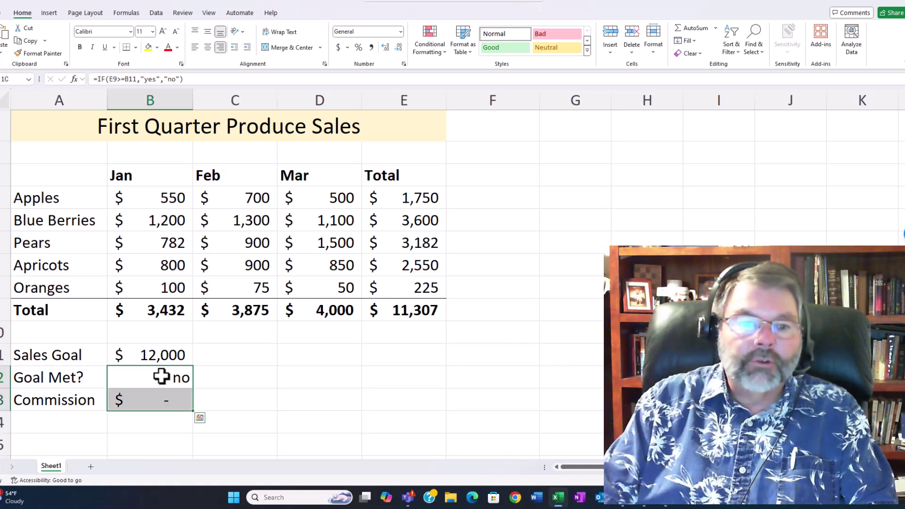
{"action": "key", "text": "Delete"}
{"action": "key", "text": "Up"}
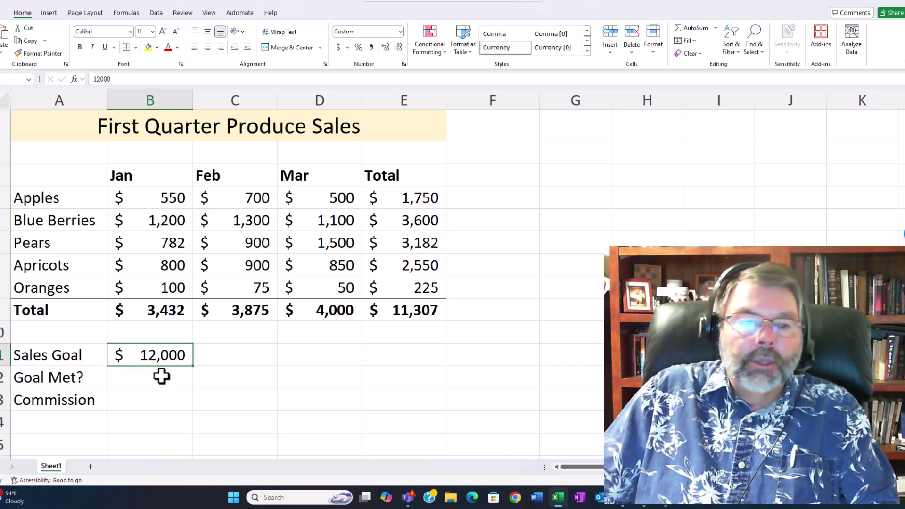
Enter the formula =IF(E9>=B11,"Yes","No") in the Goal Met? cell B12
{"action": "left_click", "coordinate": [151, 375]}
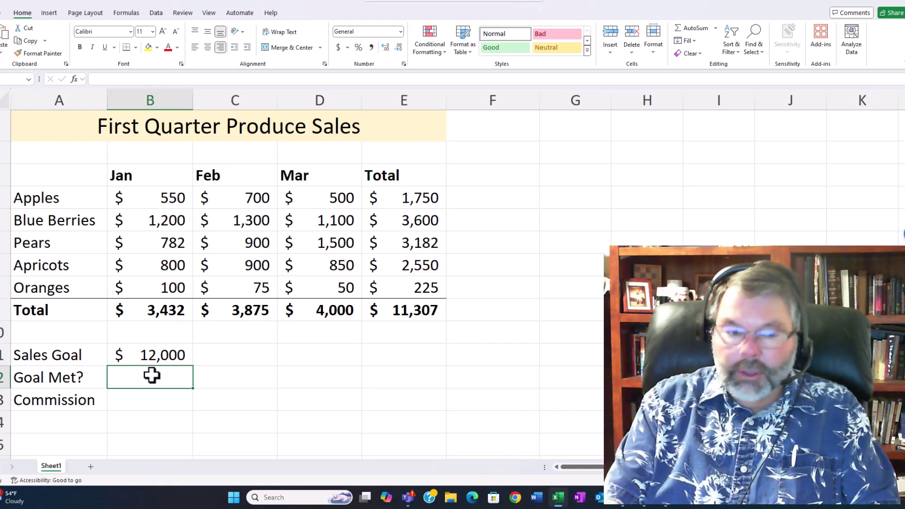
{"action": "type", "text": "="}
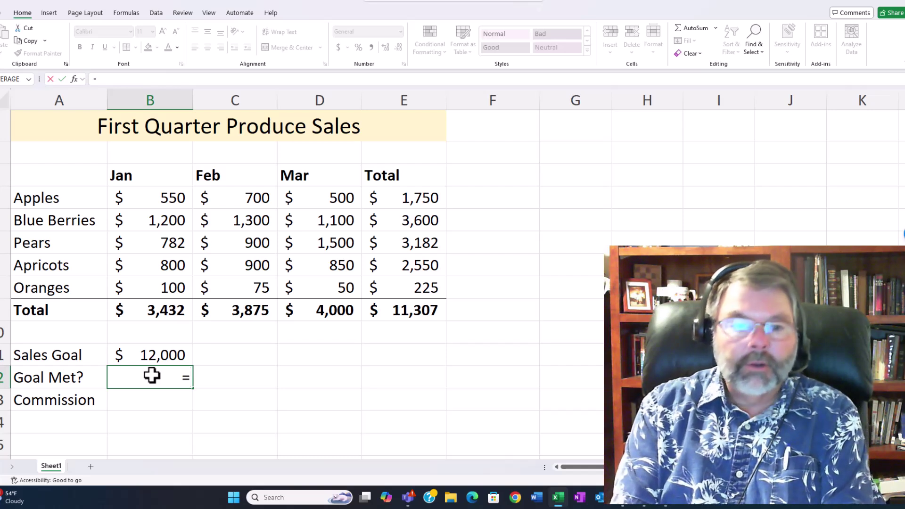
{"action": "type", "text": "if"}
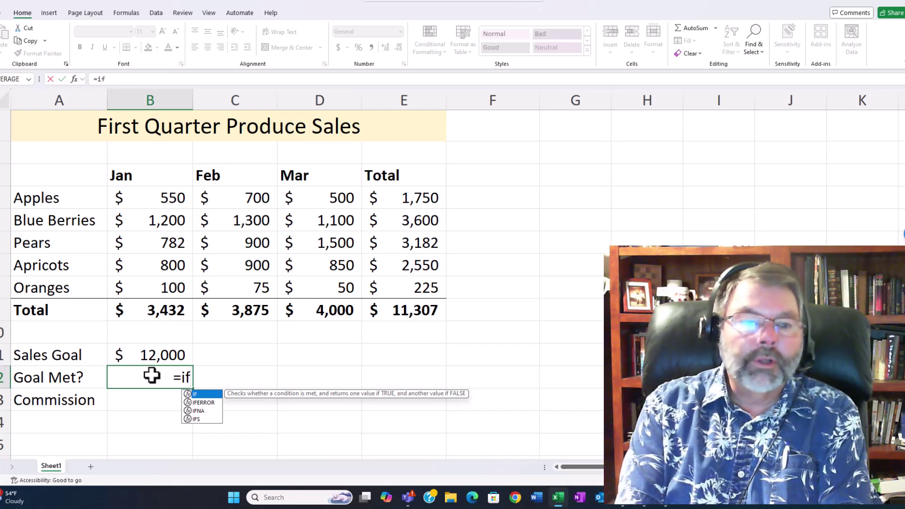
{"action": "type", "text": "("}
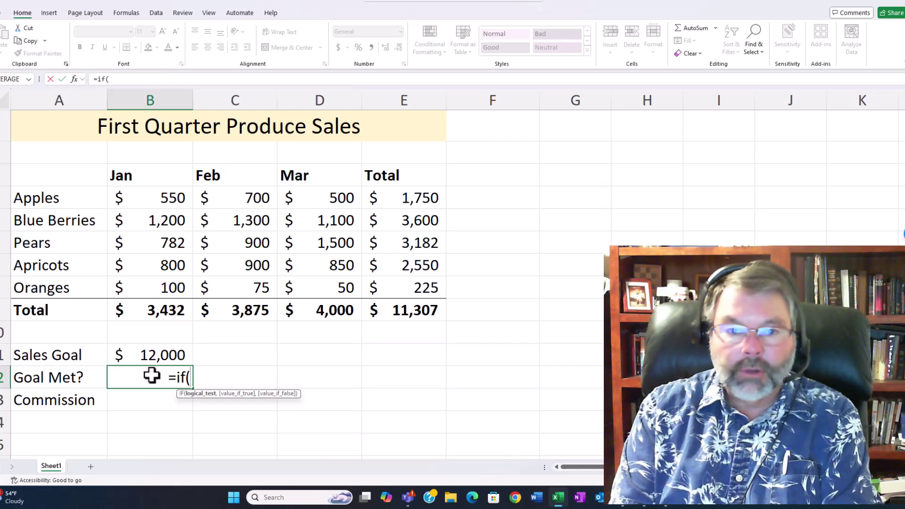
{"action": "type", "text": "E9"}
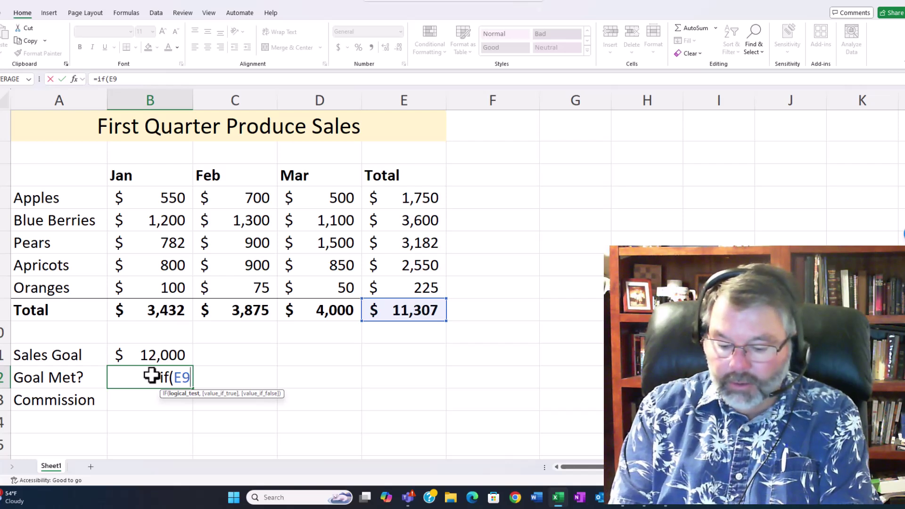
{"action": "type", "text": ">="}
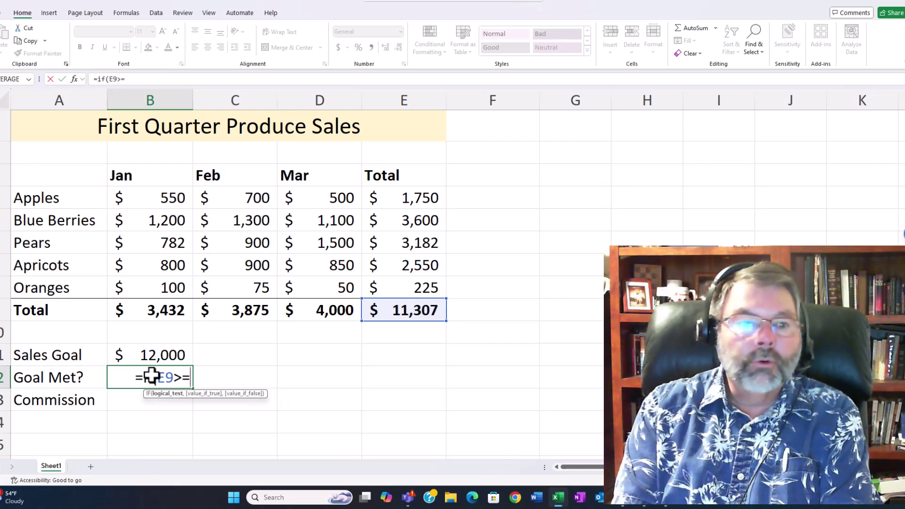
{"action": "type", "text": "B"}
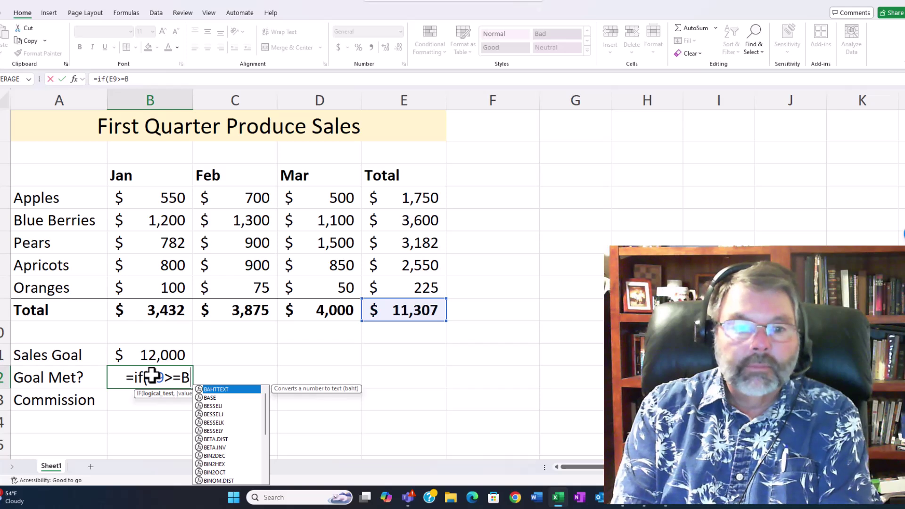
{"action": "type", "text": "11"}
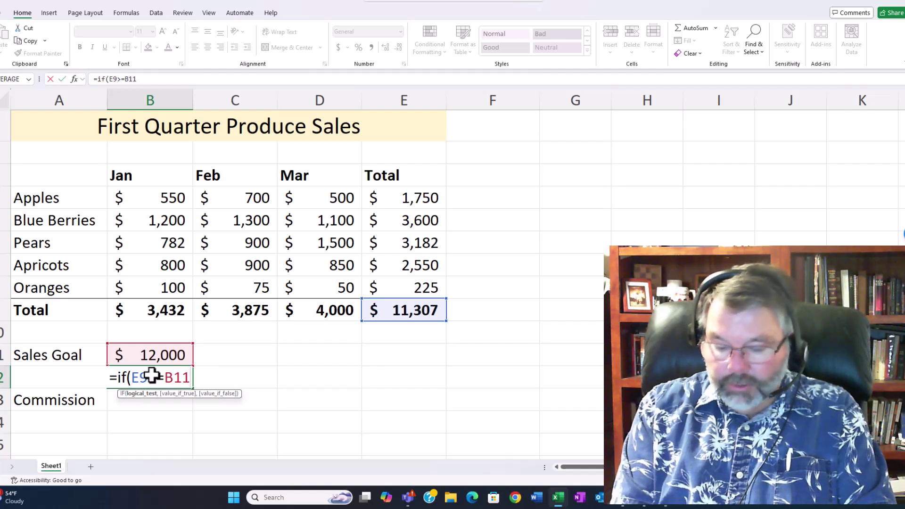
{"action": "type", "text": ","}
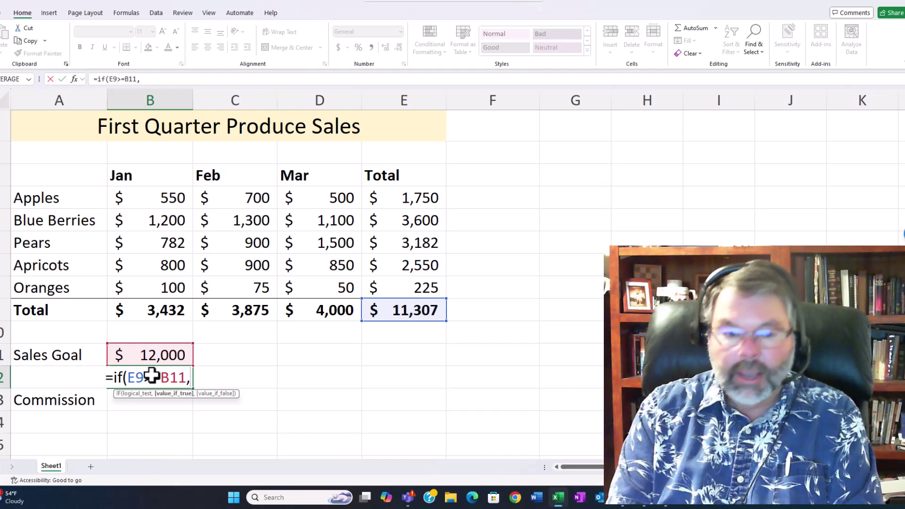
{"action": "type", "text": "\""}
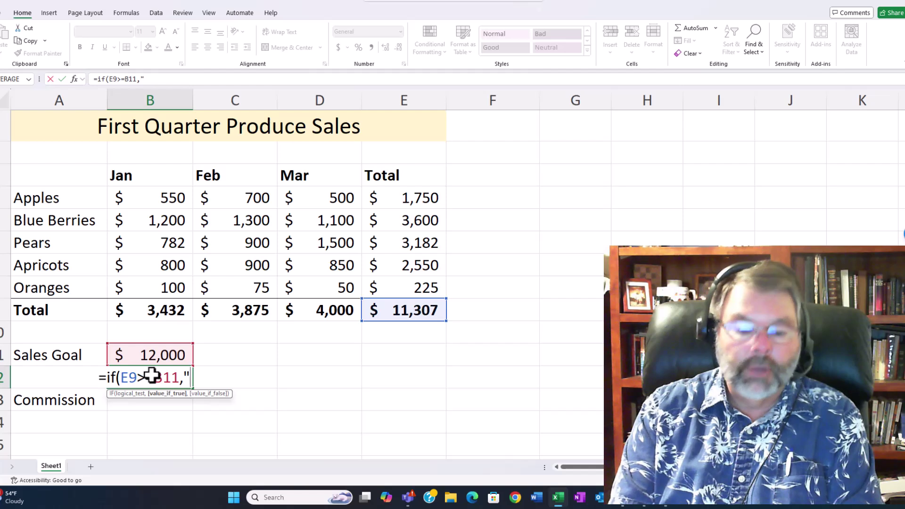
{"action": "type", "text": "Yes"}
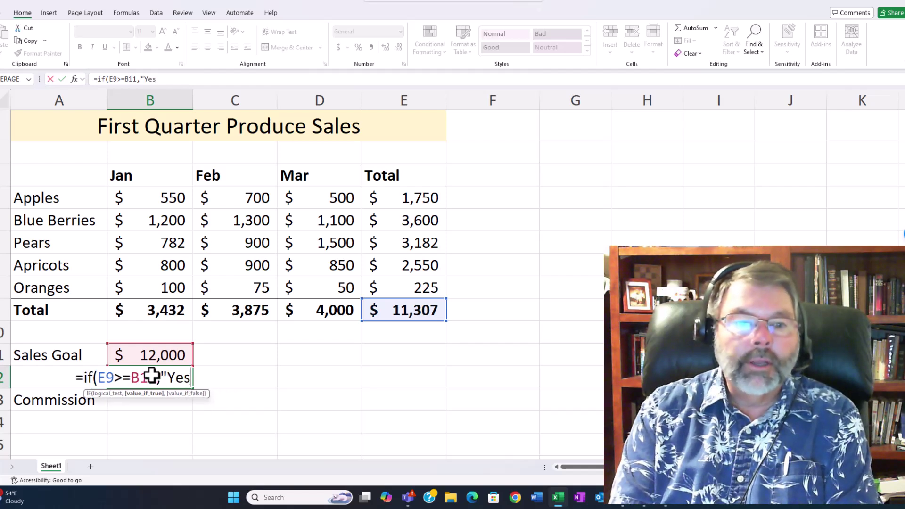
{"action": "type", "text": "\""}
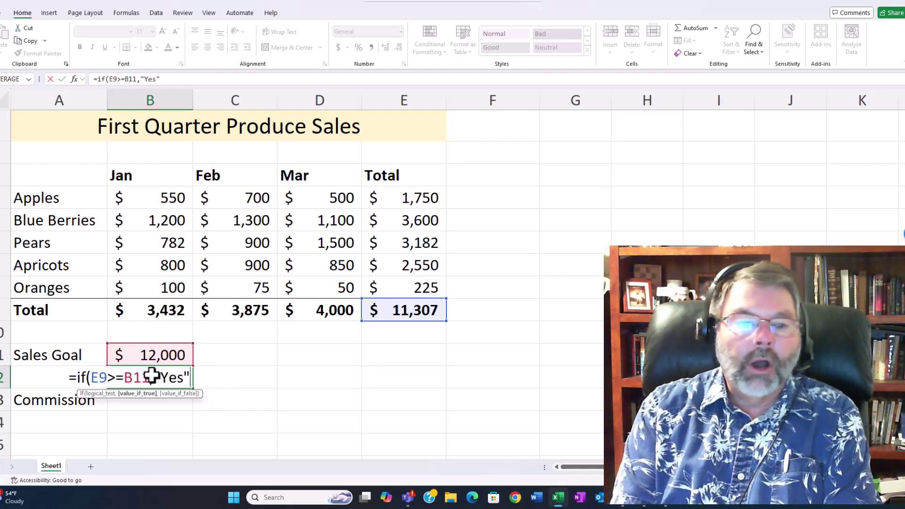
{"action": "type", "text": ","}
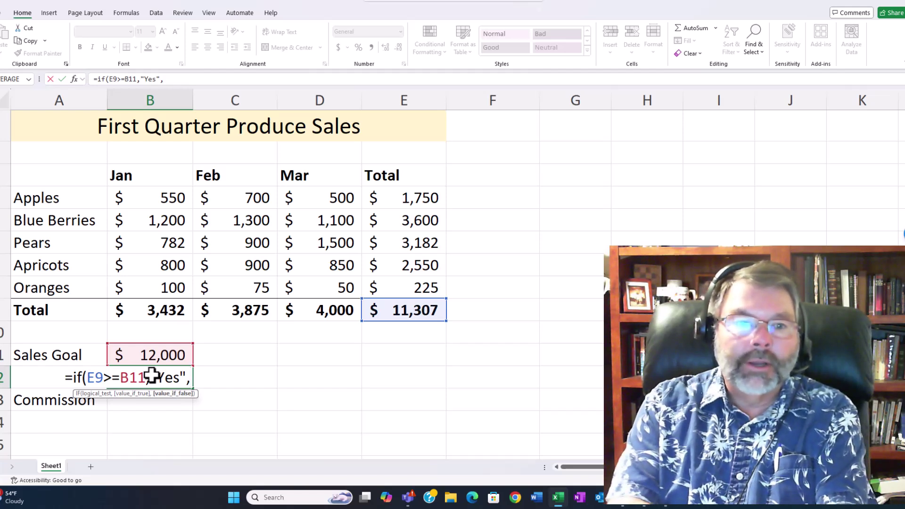
{"action": "type", "text": "\"No"}
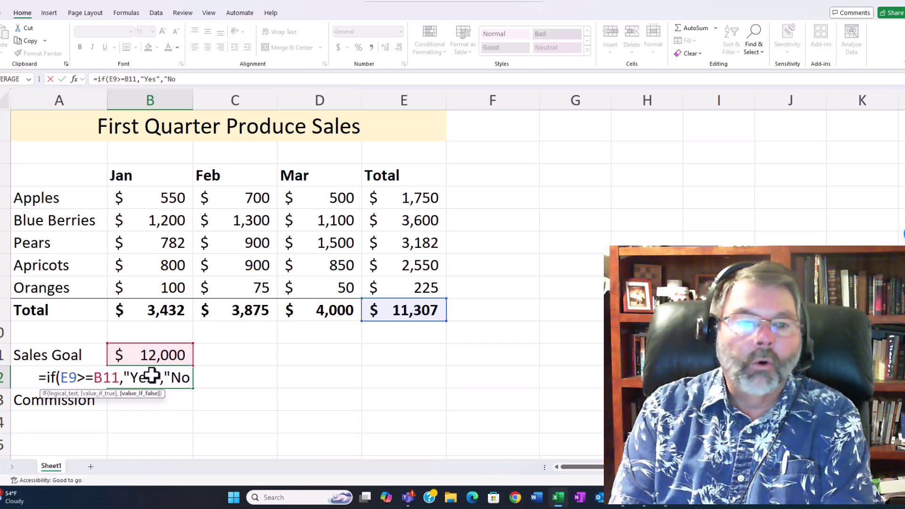
{"action": "type", "text": "\""}
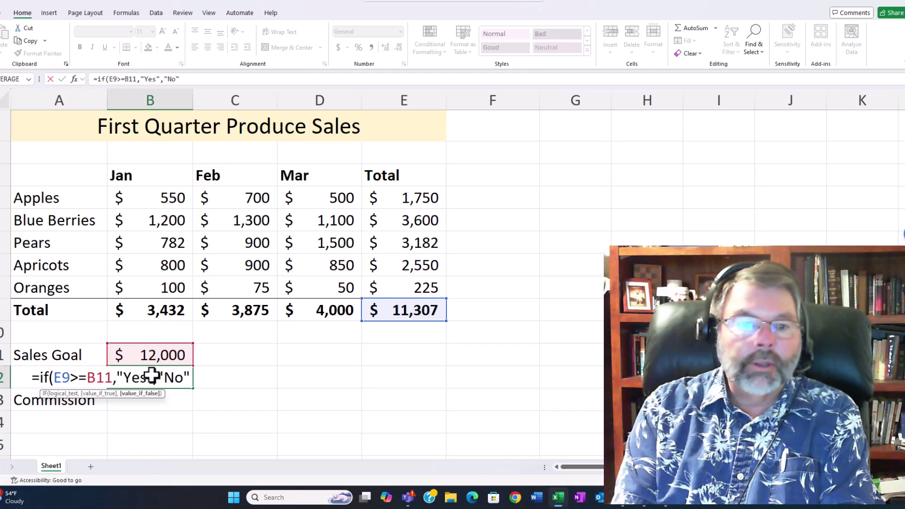
{"action": "type", "text": ")"}
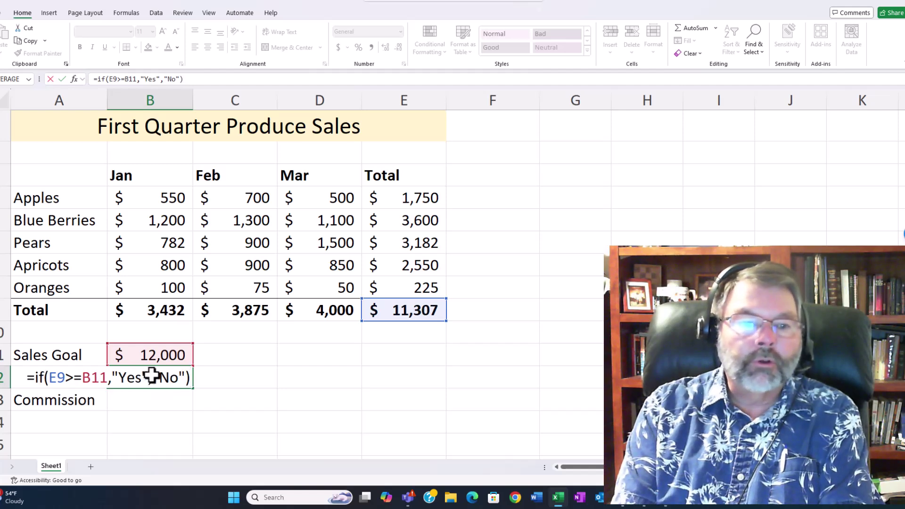
{"action": "key", "text": "Return"}
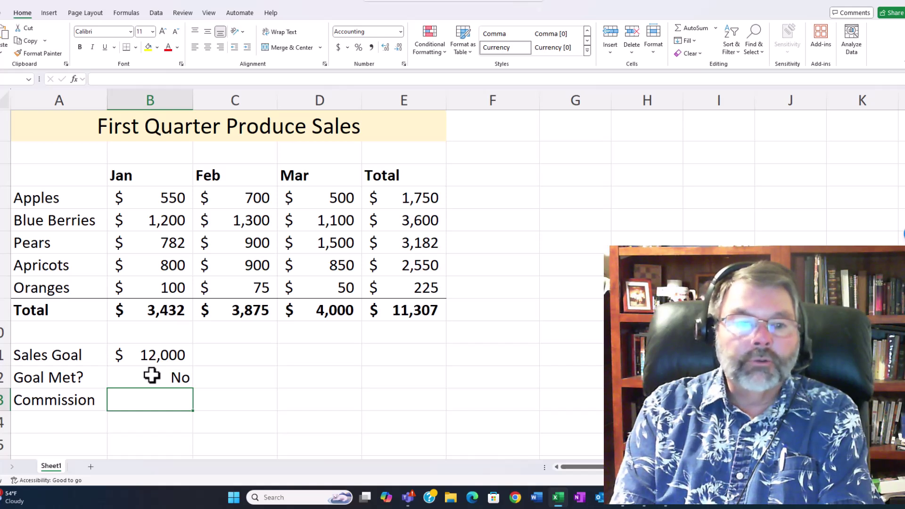
Set the Sales Goal in B11 to 11,000 and review the cell references of the Goal Met? formula in B12
{"action": "key", "text": "Up"}
{"action": "key", "text": "Up"}
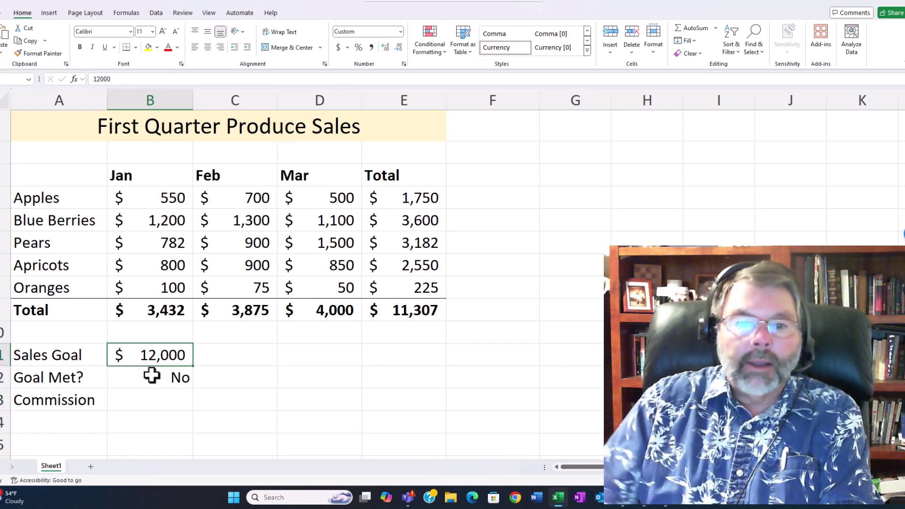
{"action": "key", "text": "F2"}
{"action": "type", "text": "1000"}
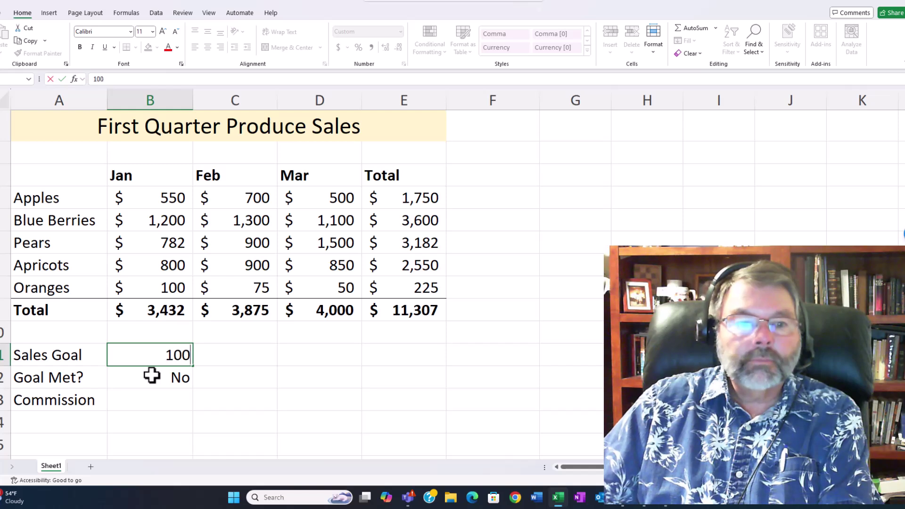
{"action": "key", "text": "BackSpace"}
{"action": "key", "text": "BackSpace"}
{"action": "key", "text": "BackSpace"}
{"action": "type", "text": "1,000"}
{"action": "key", "text": "Return"}
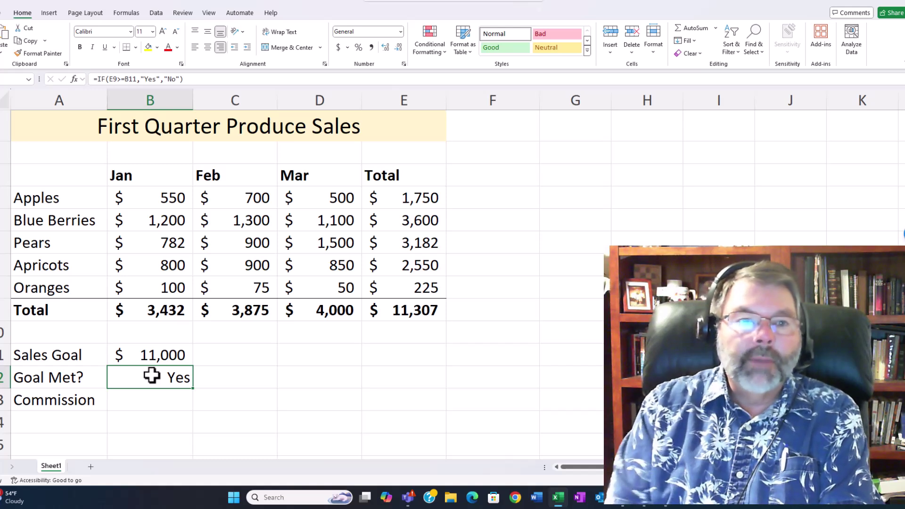
{"action": "double_click", "coordinate": [152, 375]}
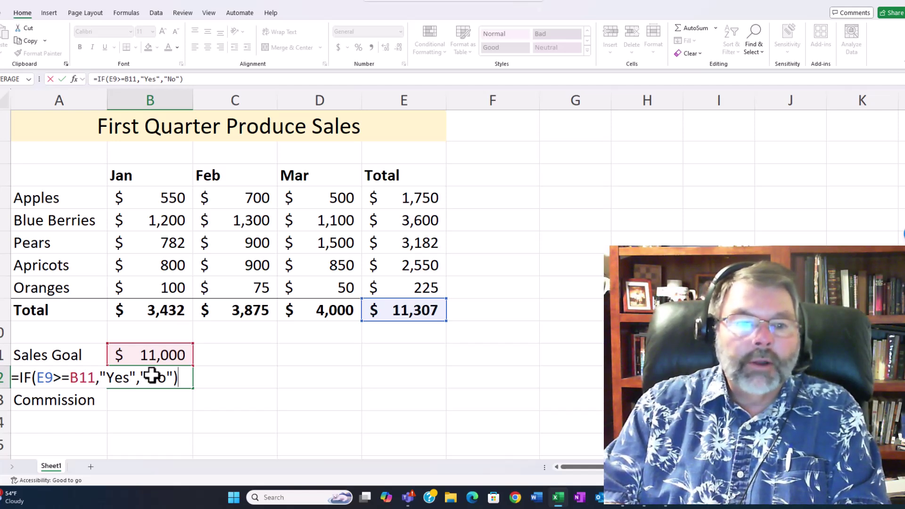
{"action": "key", "text": "ctrl+Return"}
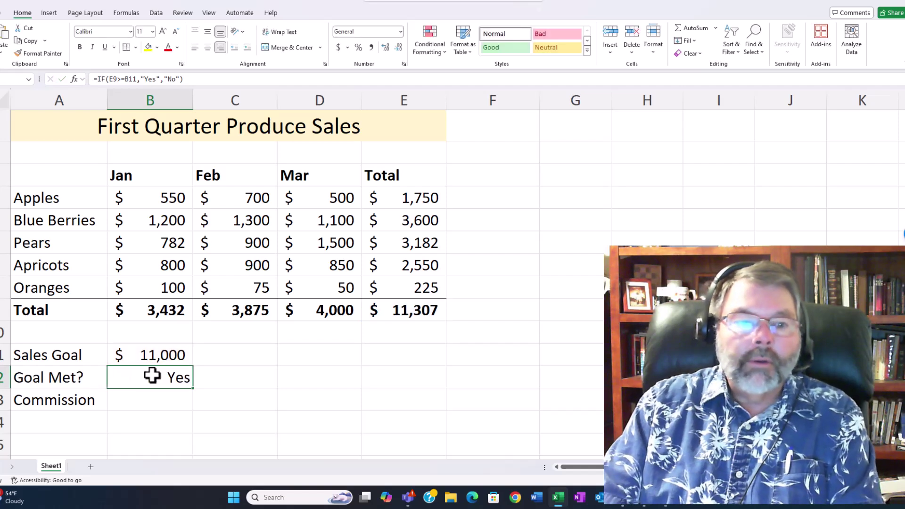
Enter the formula =IF(E9>=B11,E9*.1,0) in the Commission cell B13
{"action": "key", "text": "Down"}
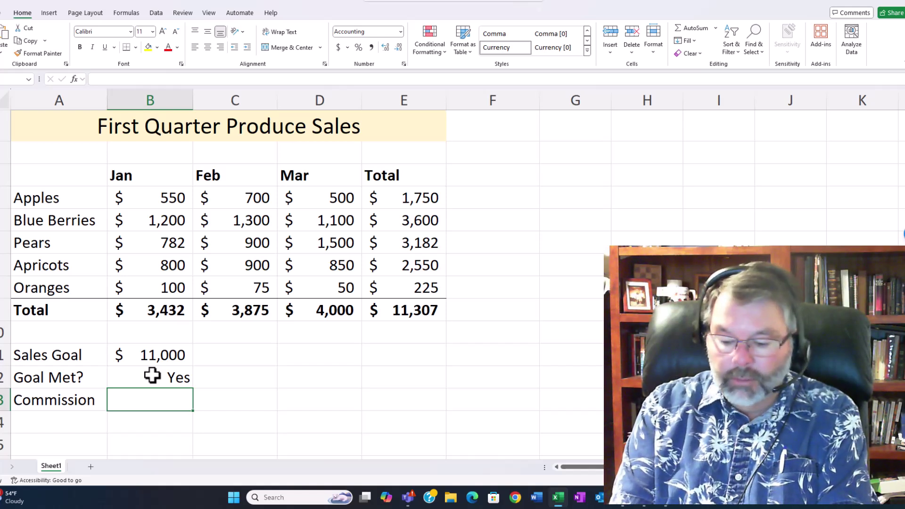
{"action": "type", "text": "="}
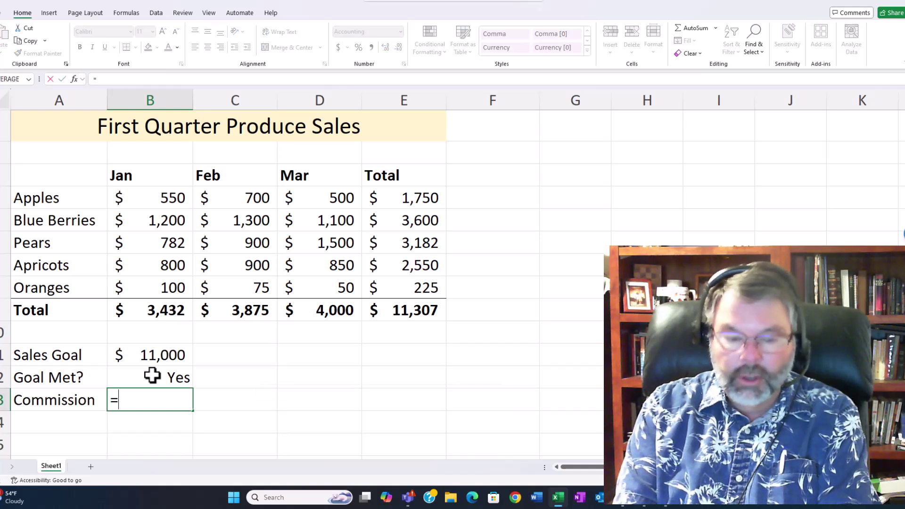
{"action": "type", "text": "if("}
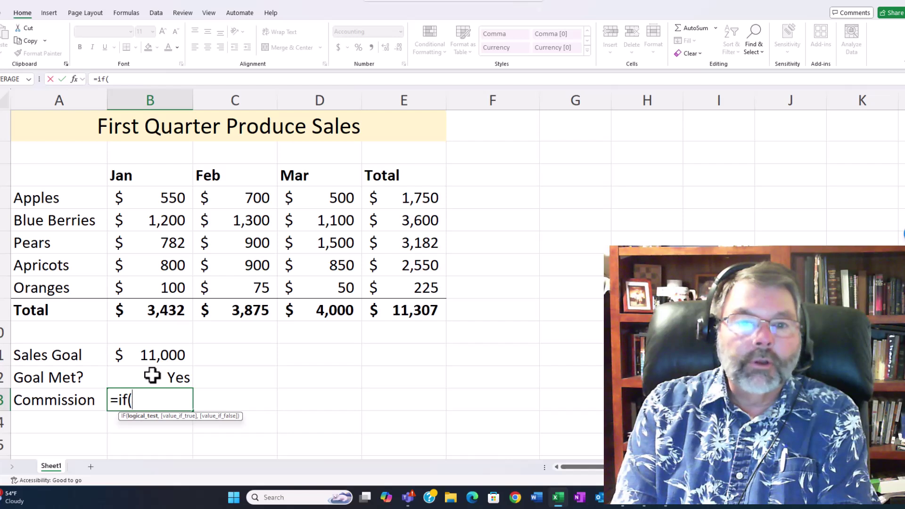
{"action": "type", "text": "E"}
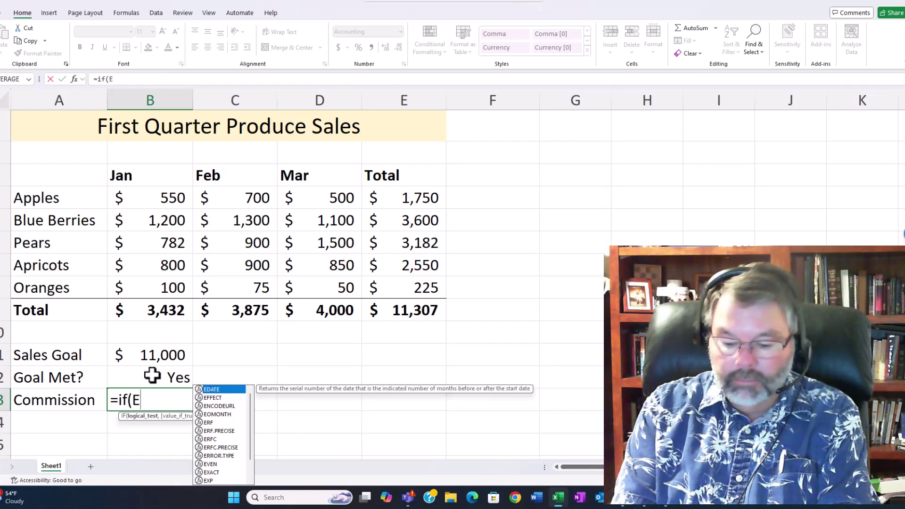
{"action": "type", "text": "9"}
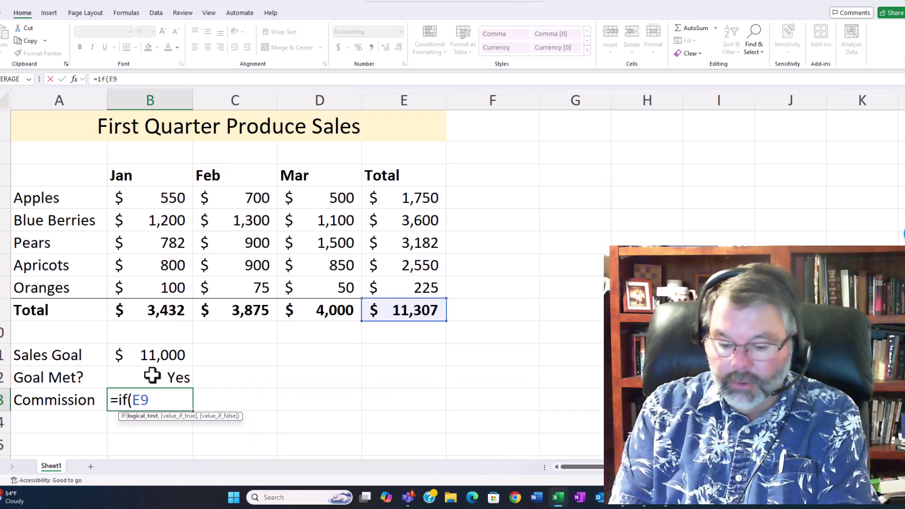
{"action": "type", "text": ">="}
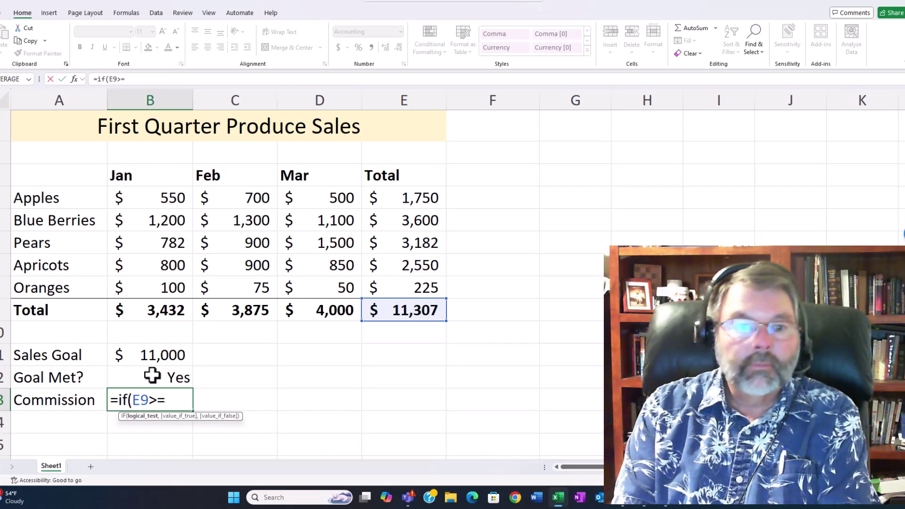
{"action": "type", "text": "B11"}
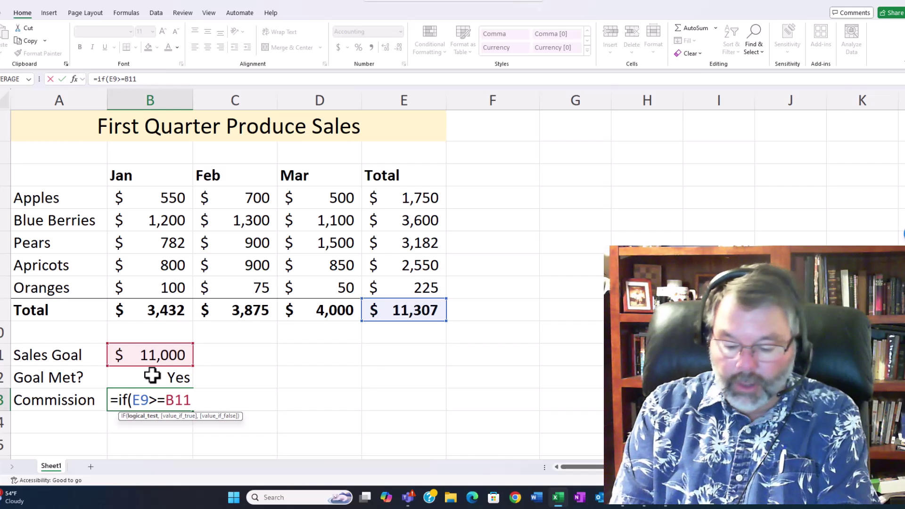
{"action": "type", "text": ","}
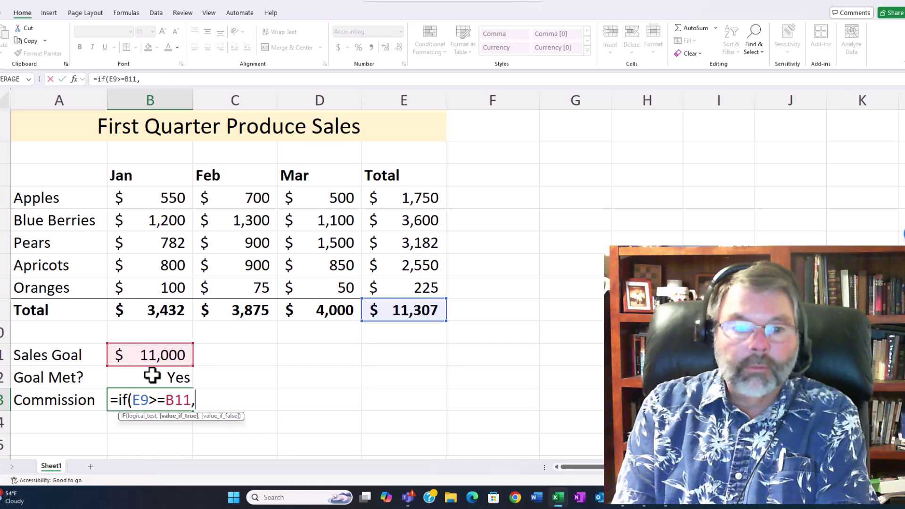
{"action": "type", "text": "E"}
{"action": "type", "text": "9"}
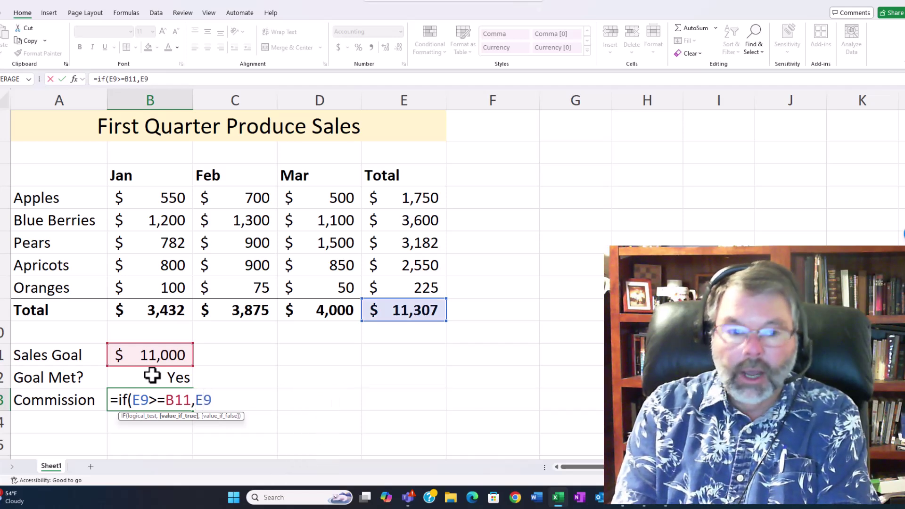
{"action": "type", "text": "*.1"}
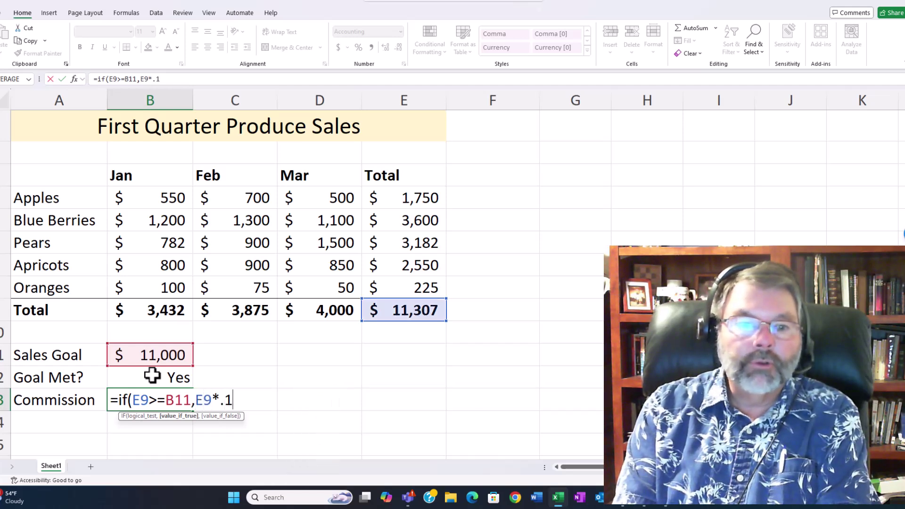
{"action": "type", "text": ","}
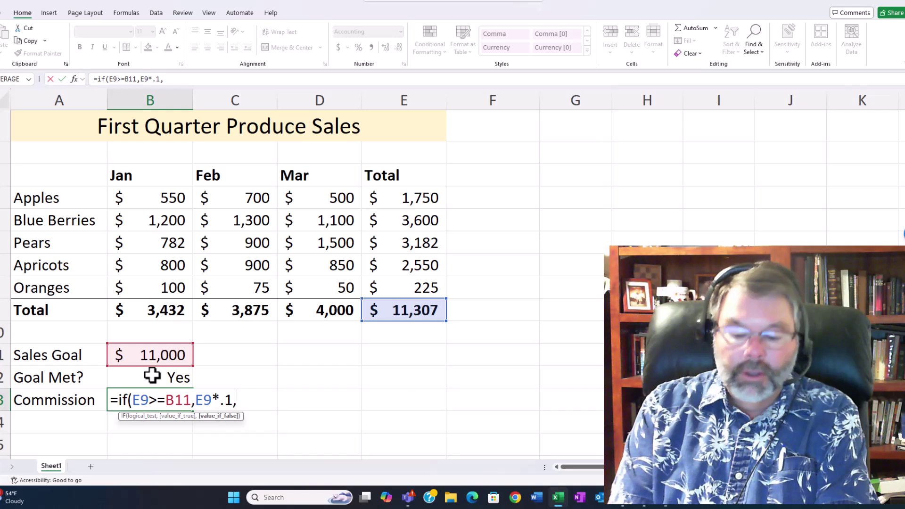
{"action": "type", "text": "0"}
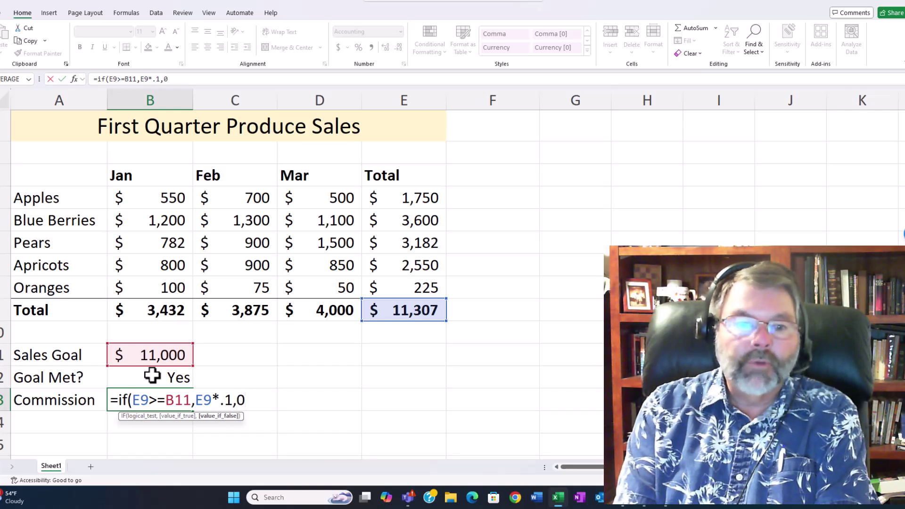
{"action": "type", "text": ")"}
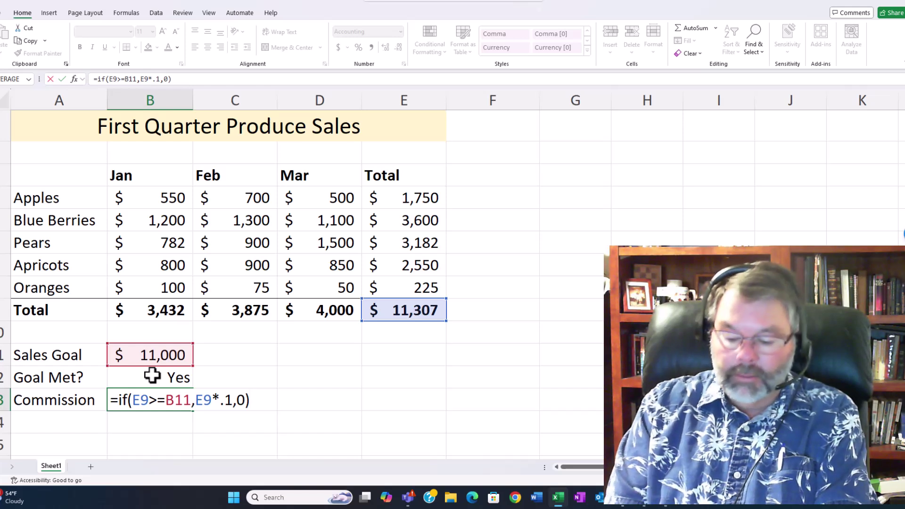
{"action": "key", "text": "Return"}
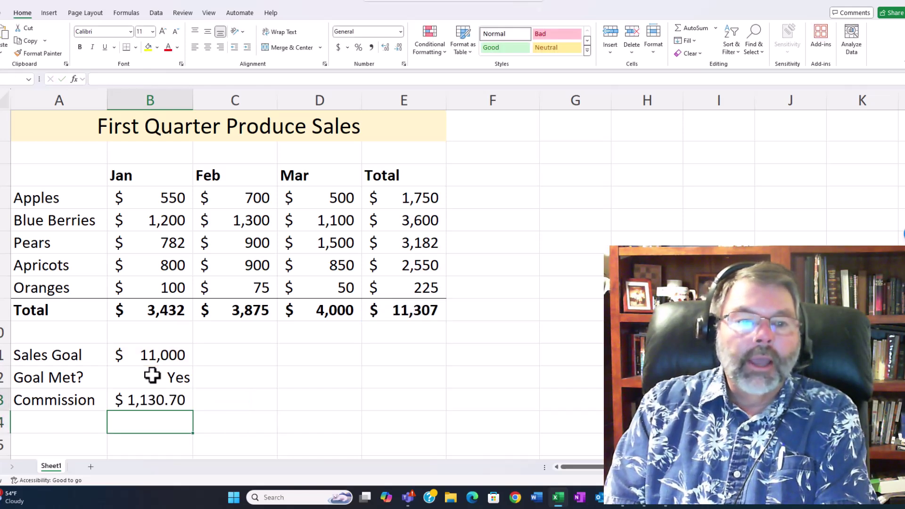
Set the Sales Goal in B11 to 12,000 and review the cell references of the Commission formula in B13
{"action": "key", "text": "Up"}
{"action": "key", "text": "Up"}
{"action": "key", "text": "Up"}
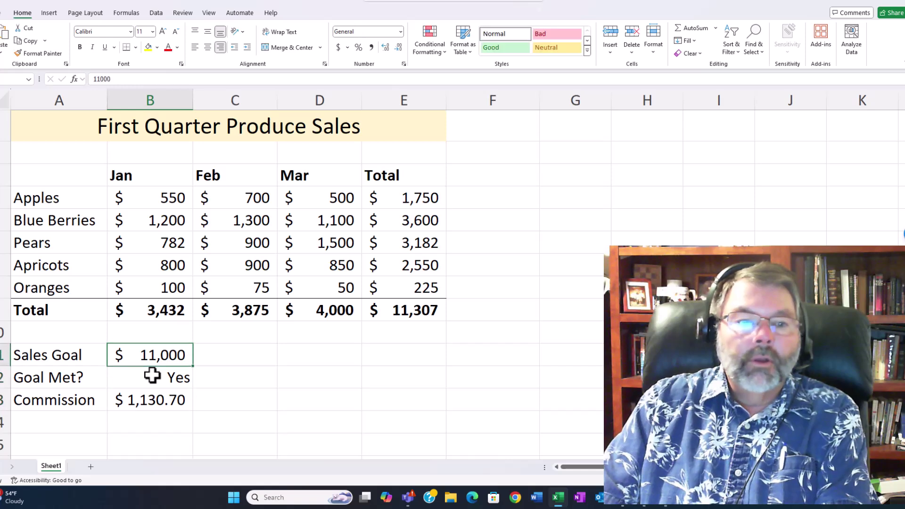
{"action": "type", "text": "1"}
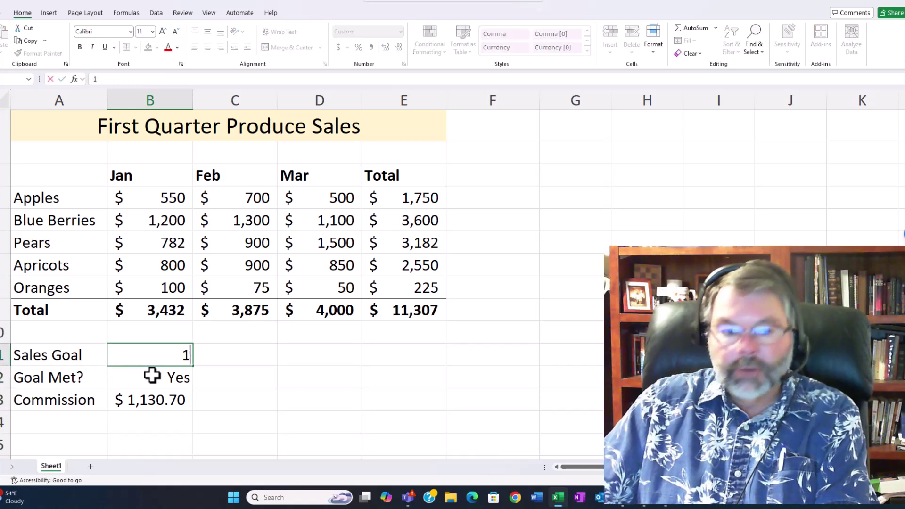
{"action": "type", "text": "2,0000"}
{"action": "key", "text": "Return"}
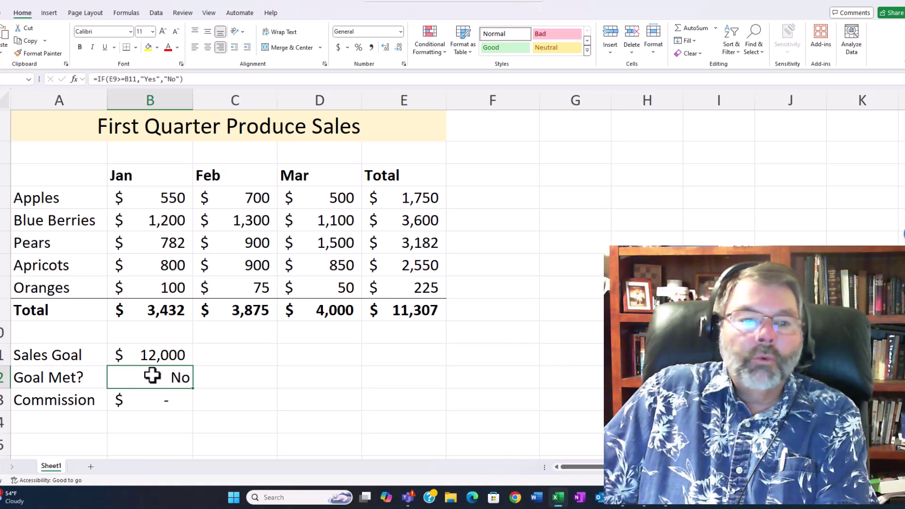
{"action": "left_click", "coordinate": [154, 395]}
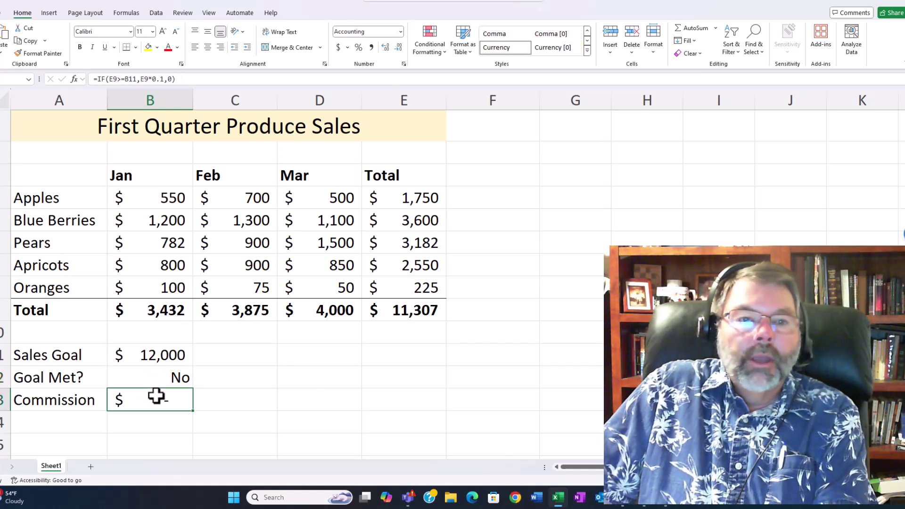
{"action": "double_click", "coordinate": [156, 402]}
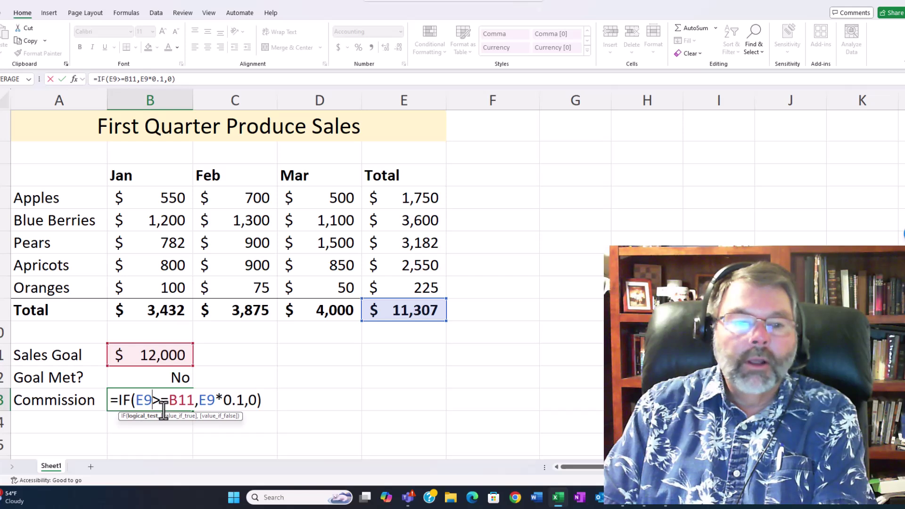
{"action": "key", "text": "Return"}
{"action": "left_click", "coordinate": [163, 408]}
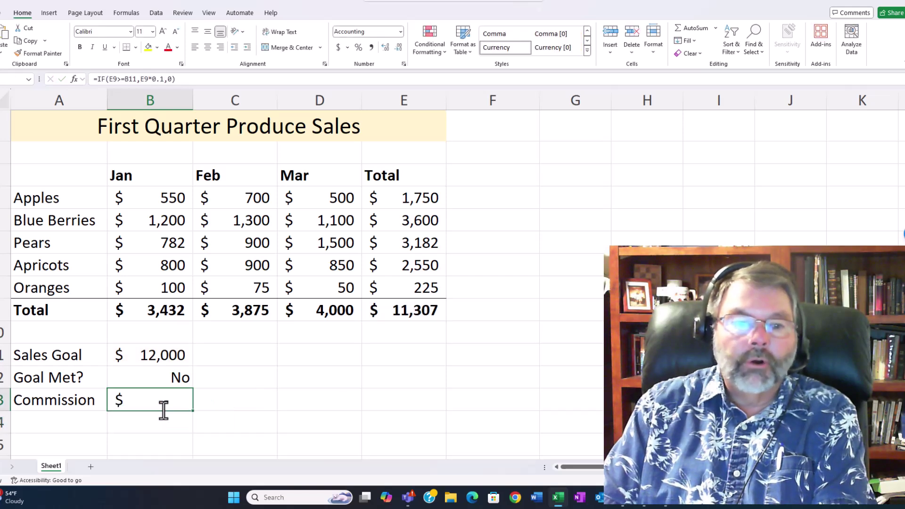